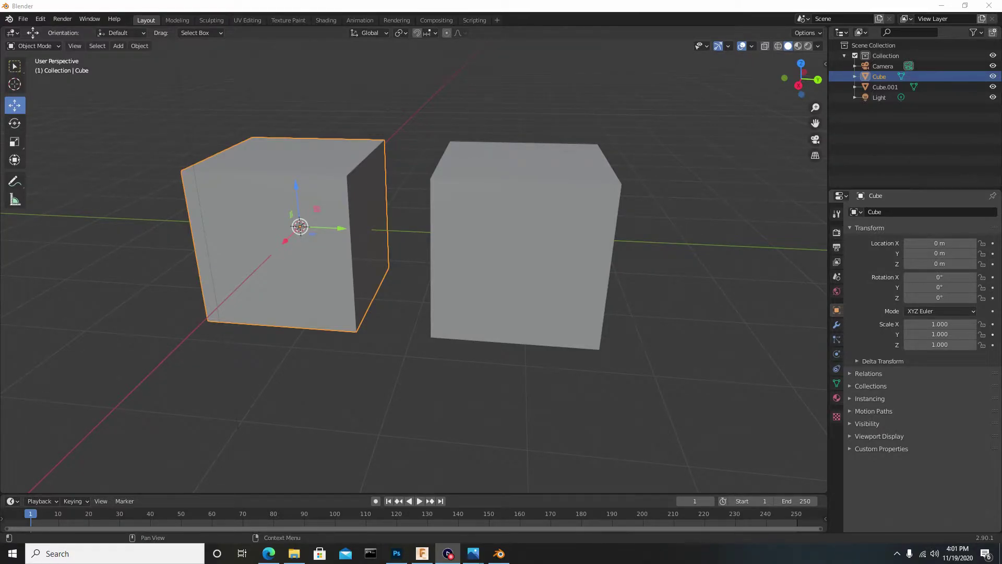
# Step: Start a Fluent Slice on the left cube, creating Cube.duplicate and a Bool_Objects collection
pyautogui.moveTo(429, 240); pyautogui.dragTo(454, 244, button='middle')
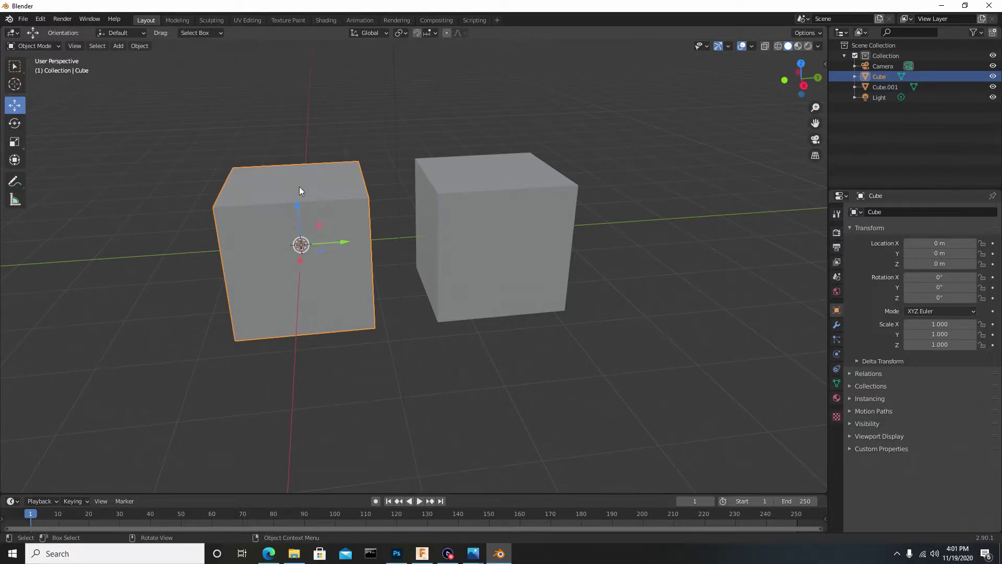
pyautogui.press('f')
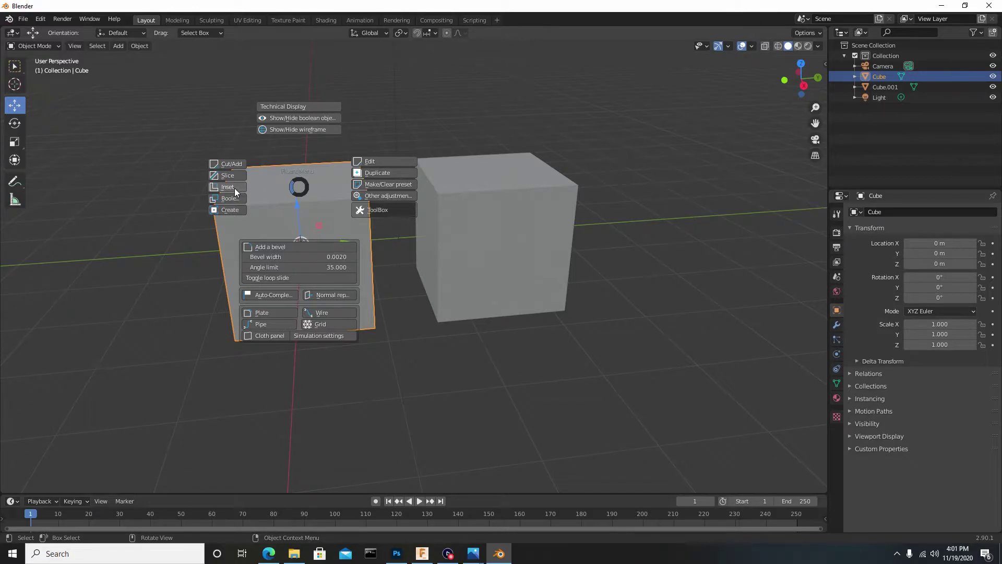
pyautogui.click(227, 175)
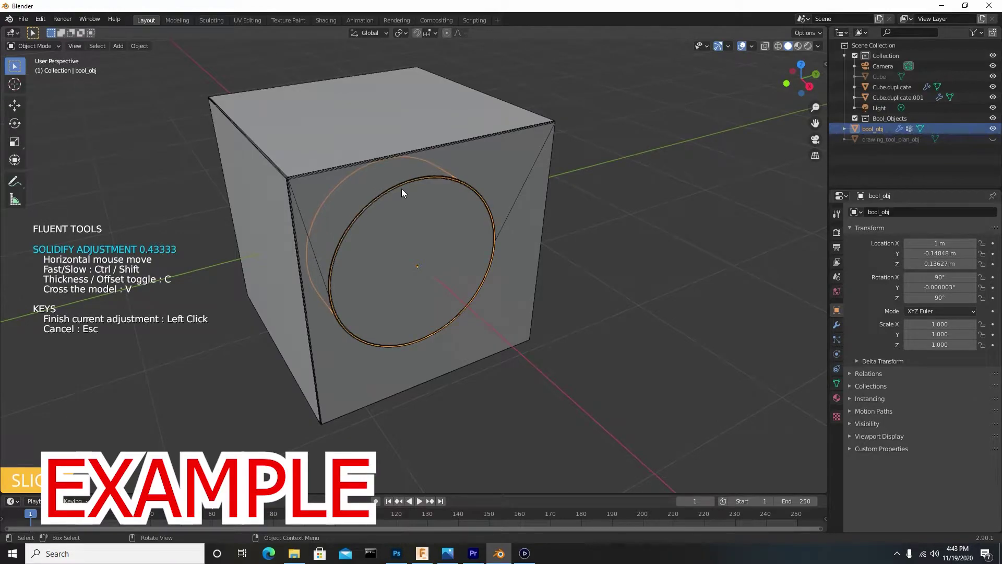
pyautogui.click(402, 193)
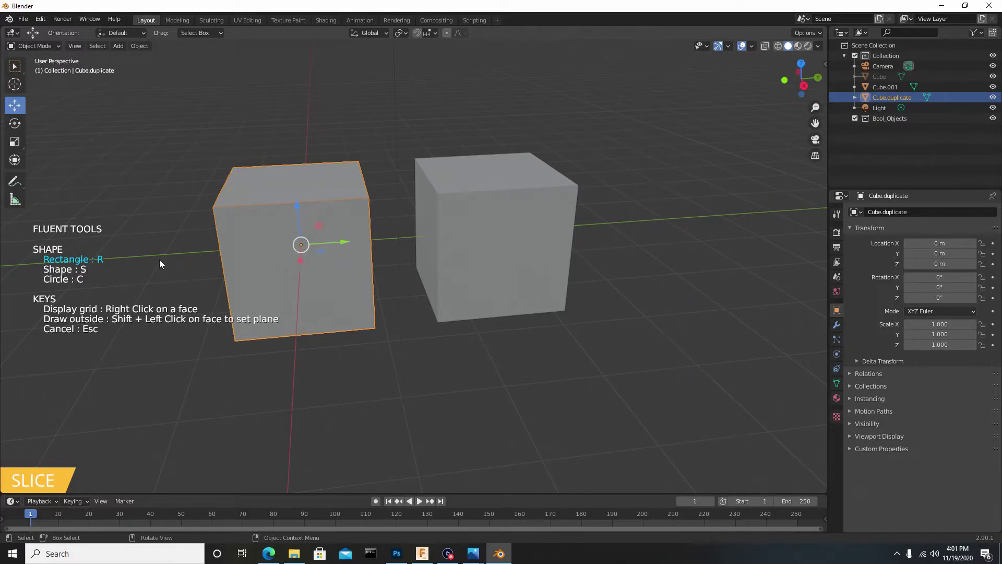
pyautogui.moveTo(155, 259); pyautogui.dragTo(164, 252, button='middle')
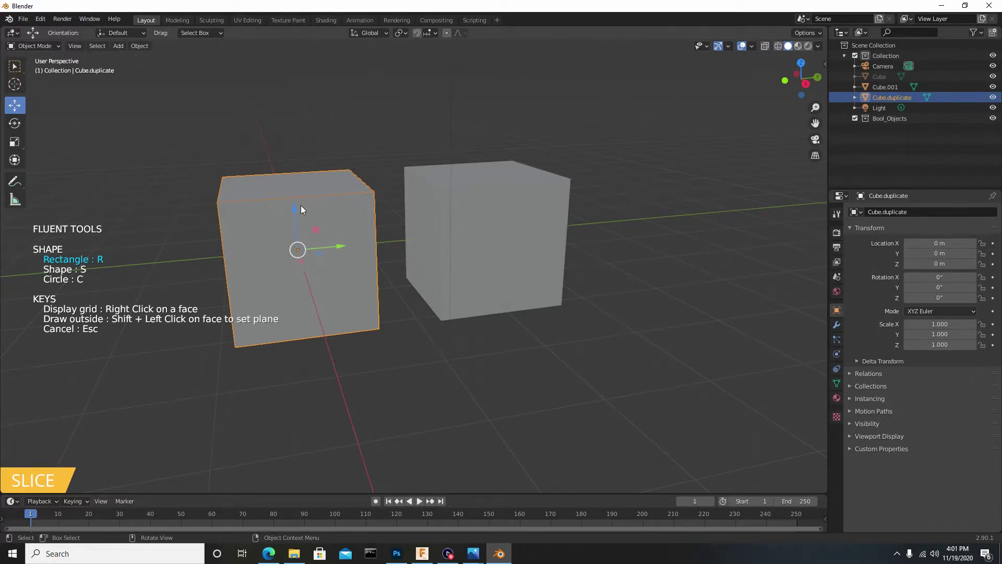
# Step: Switch Fluent to freehand shape mode and place the polygon's corner points on the left cube's front face
pyautogui.press('s')
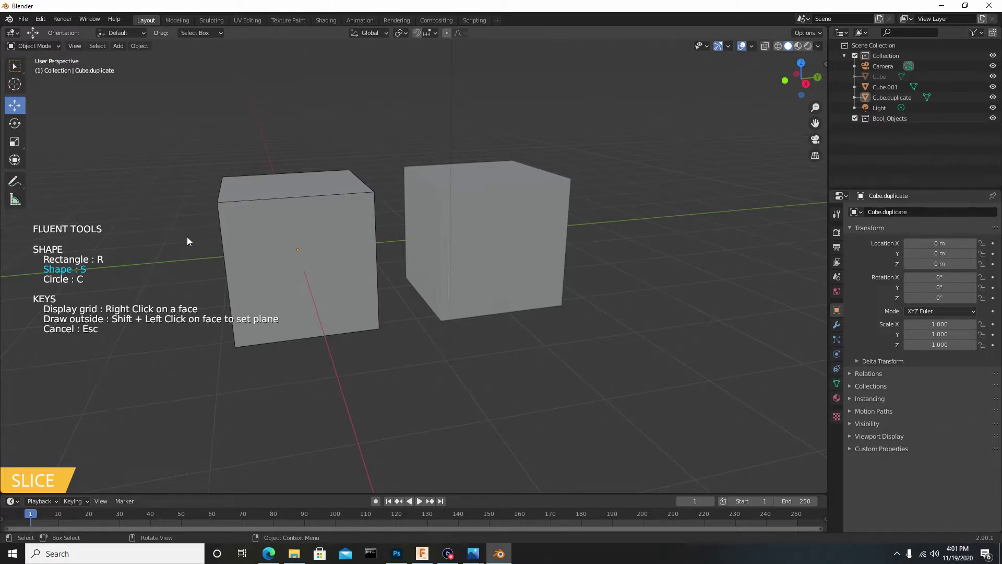
pyautogui.moveTo(187, 240); pyautogui.dragTo(221, 253, button='middle')
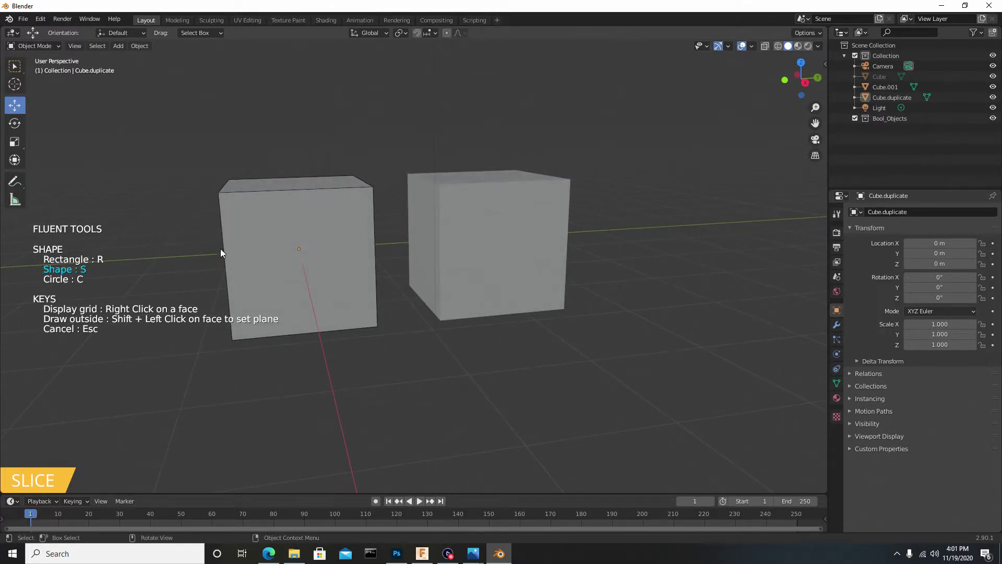
pyautogui.click(241, 284)
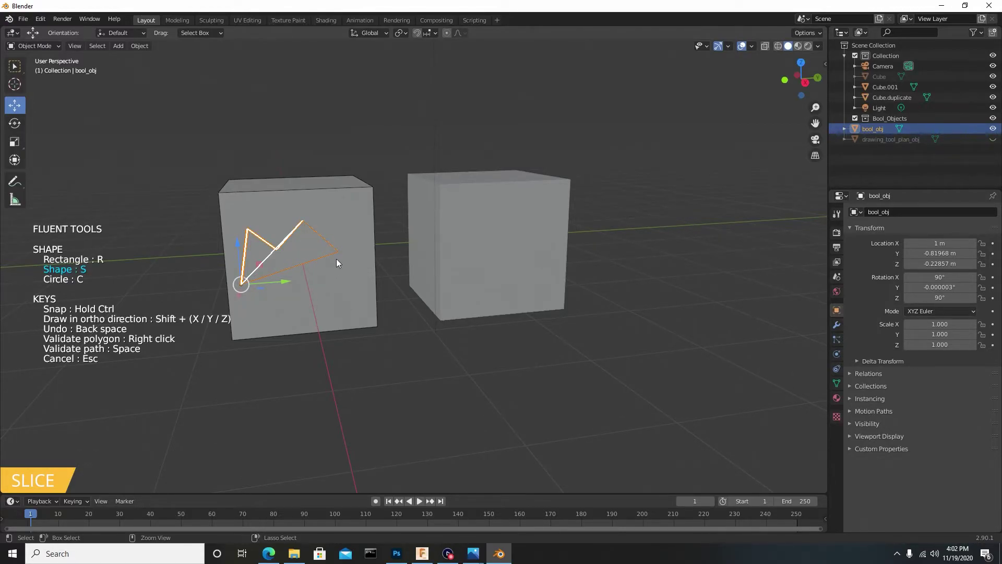
pyautogui.click(337, 255)
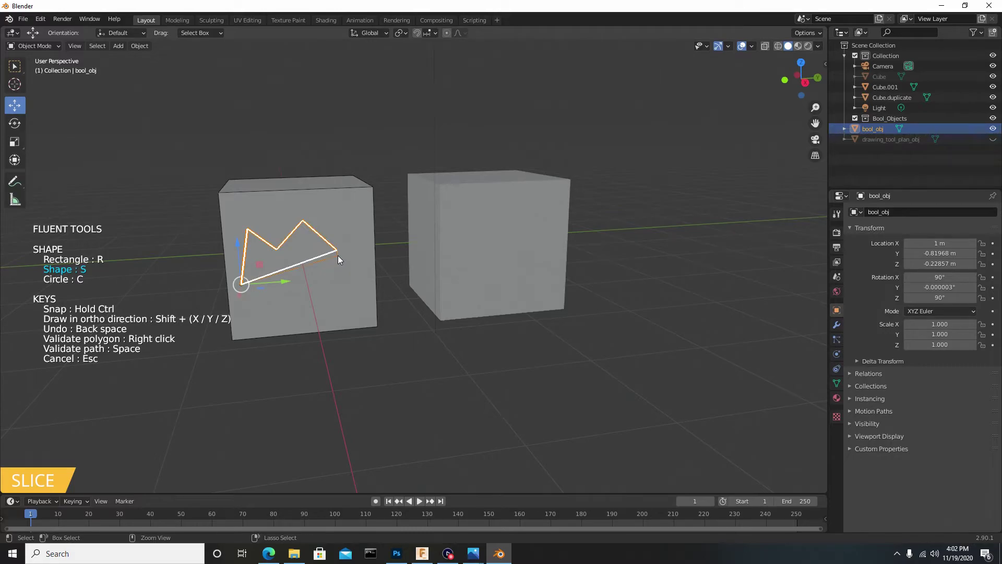
pyautogui.keyDown('ctrl'); pyautogui.click(345, 301); pyautogui.keyUp('ctrl')
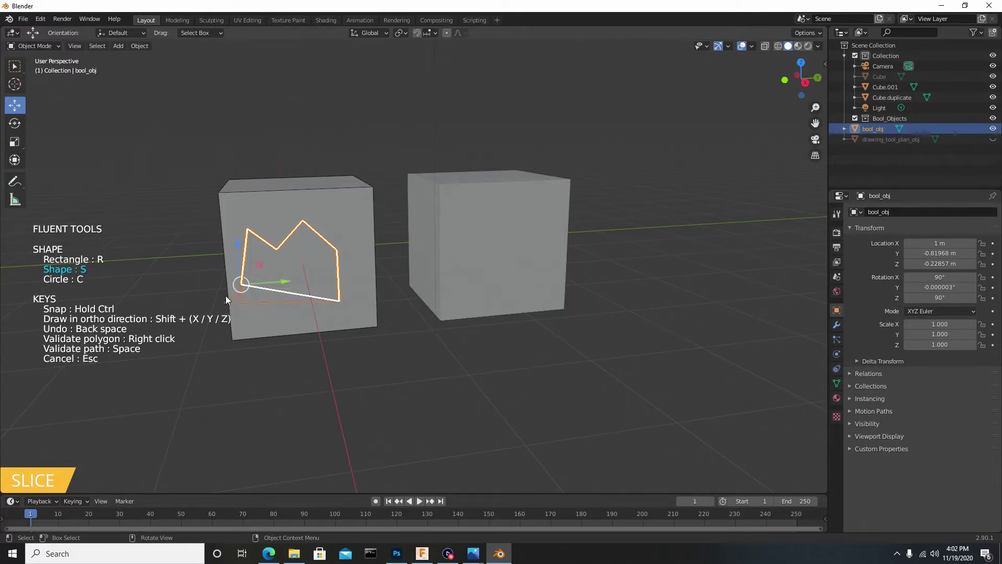
# Step: Validate the crown polygon and confirm a solidify depth of about 0.457 through the left cube
pyautogui.rightClick(260, 302)
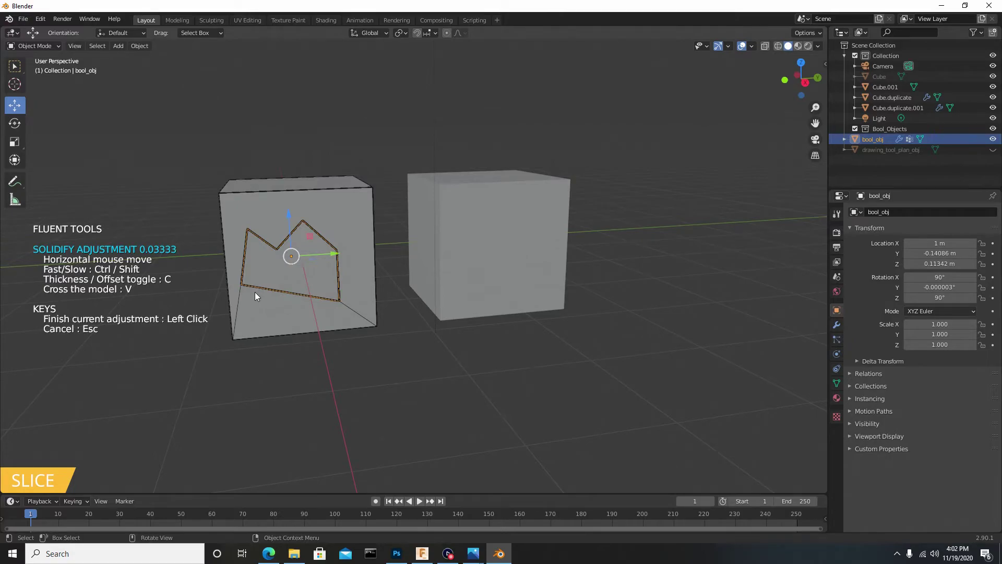
pyautogui.moveTo(255, 292); pyautogui.dragTo(304, 305, button='middle')
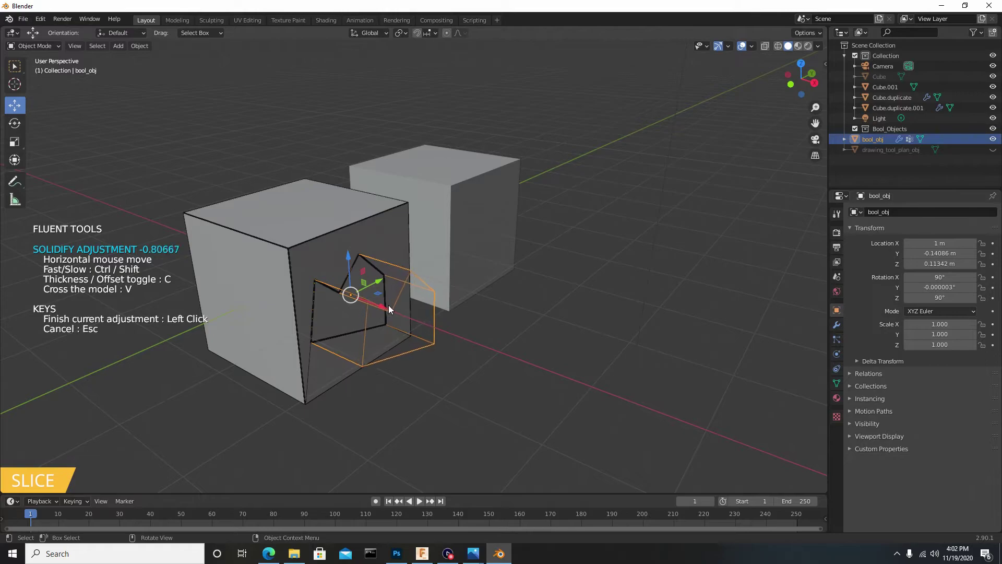
pyautogui.click(189, 296)
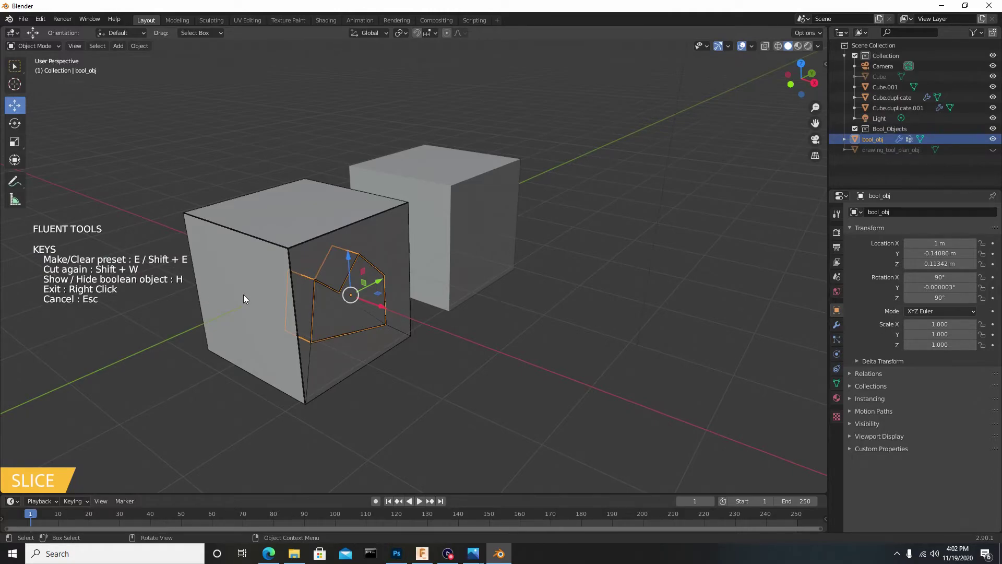
# Step: Exit Fluent and alternately select the sliced piece and the outer left cube to compare them
pyautogui.rightClick(230, 296)
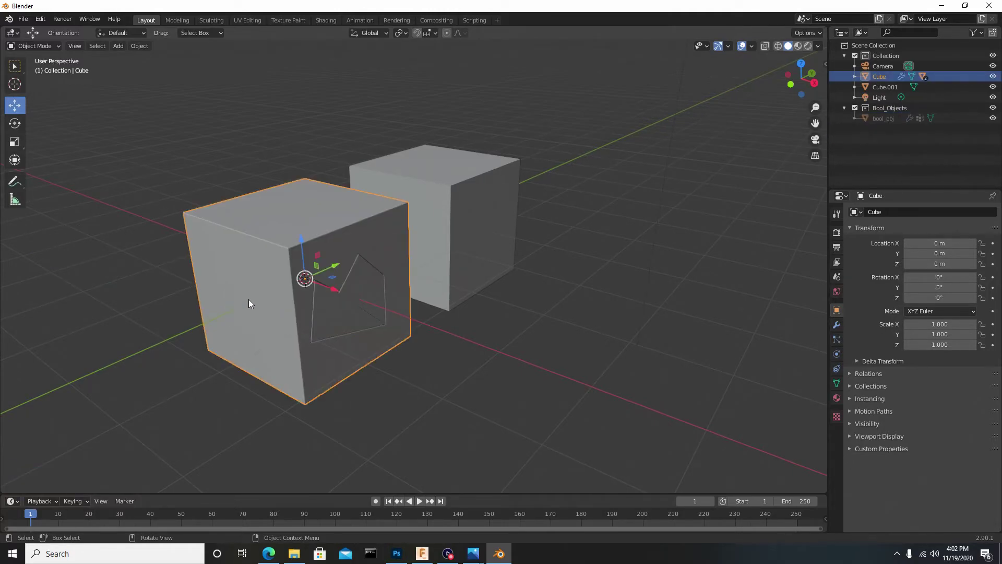
pyautogui.moveTo(441, 349); pyautogui.dragTo(414, 346, button='middle')
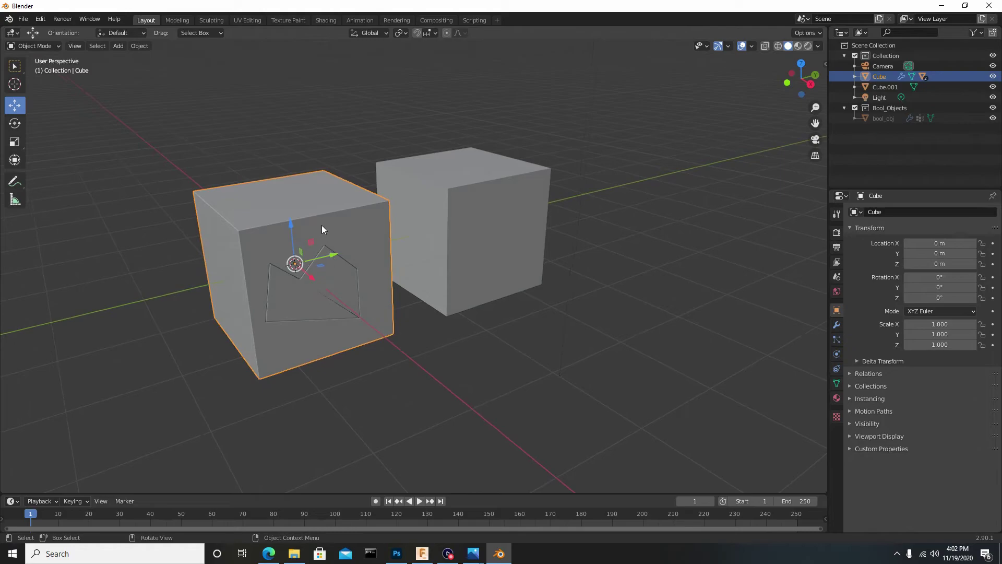
pyautogui.click(321, 284)
pyautogui.click(345, 227)
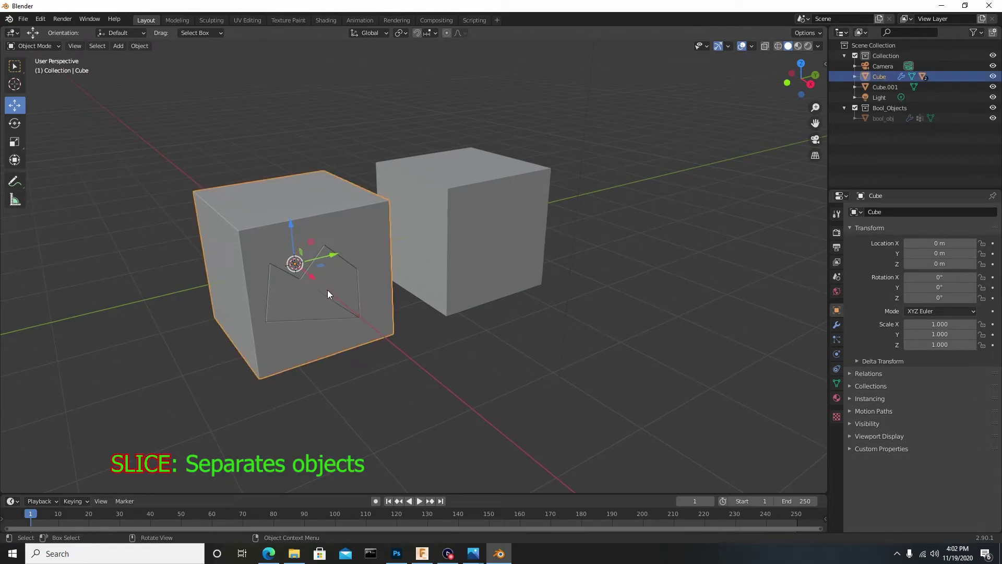
pyautogui.click(328, 289)
pyautogui.click(345, 217)
pyautogui.click(337, 286)
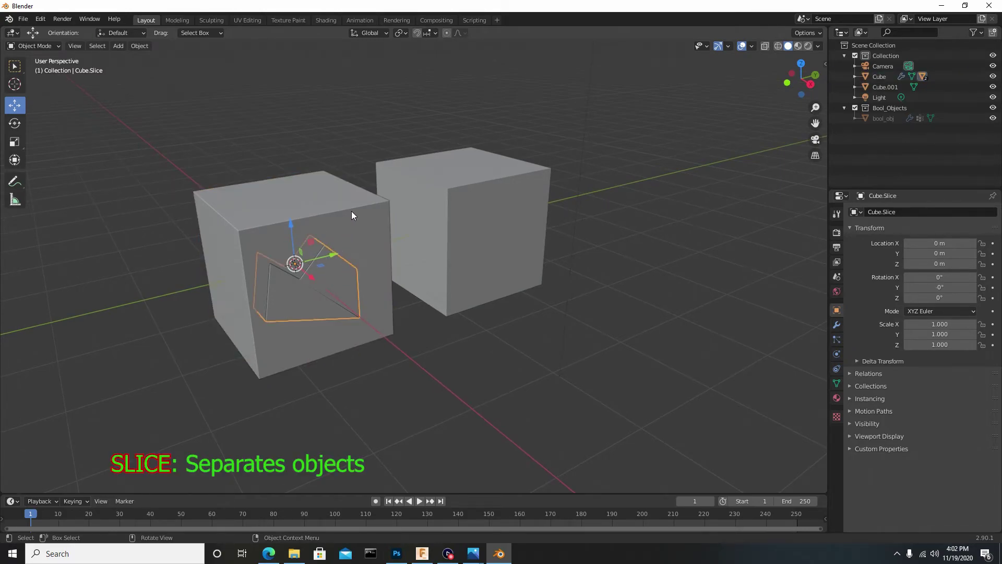
pyautogui.click(352, 211)
pyautogui.click(331, 281)
pyautogui.click(346, 217)
pyautogui.click(336, 279)
# Step: Confirm Cube.Slice is separate from the left Cube, then select the right cube Cube.001
pyautogui.moveTo(353, 266); pyautogui.dragTo(325, 255, button='middle')
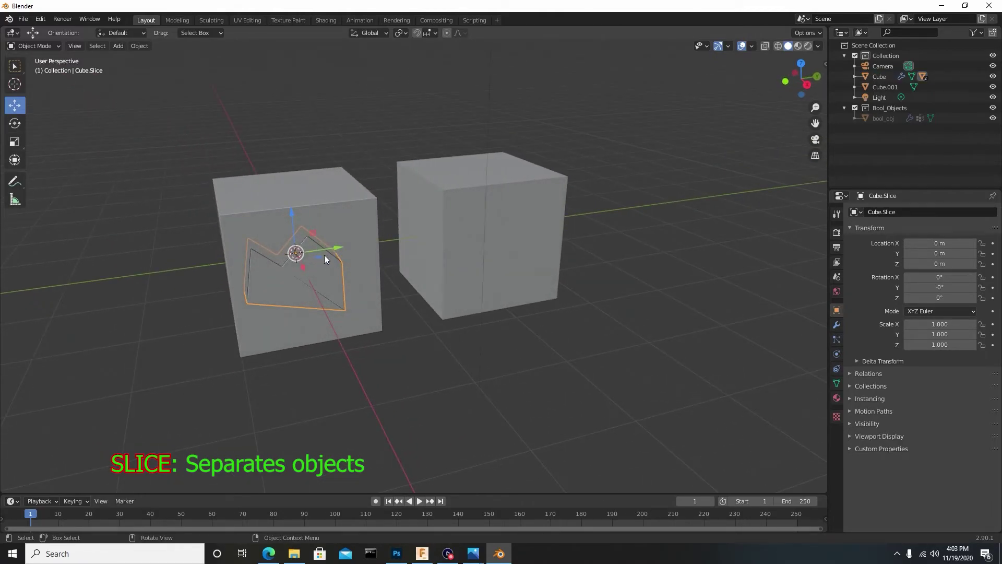
pyautogui.click(327, 211)
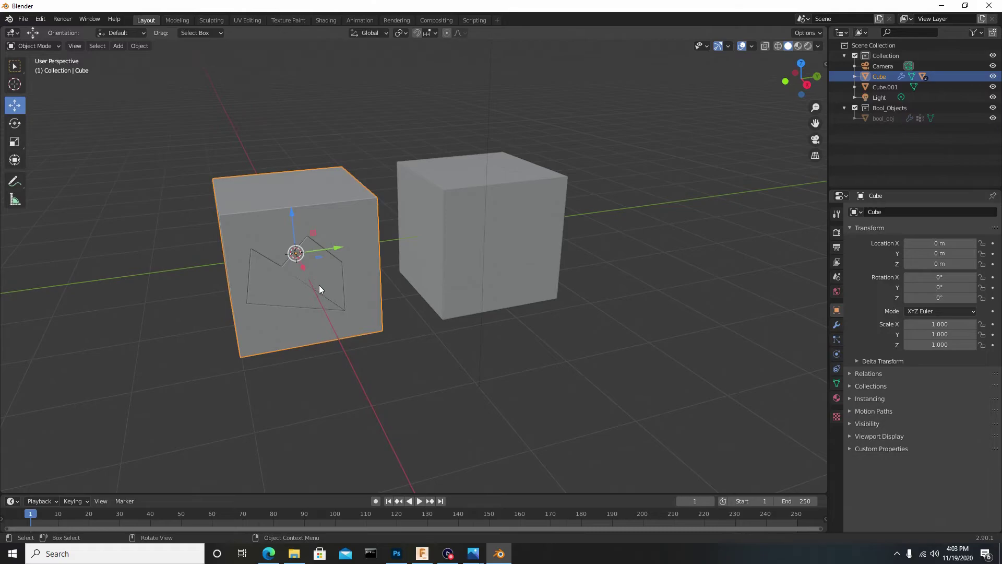
pyautogui.click(319, 289)
pyautogui.click(343, 208)
pyautogui.click(325, 280)
pyautogui.click(337, 211)
pyautogui.click(332, 262)
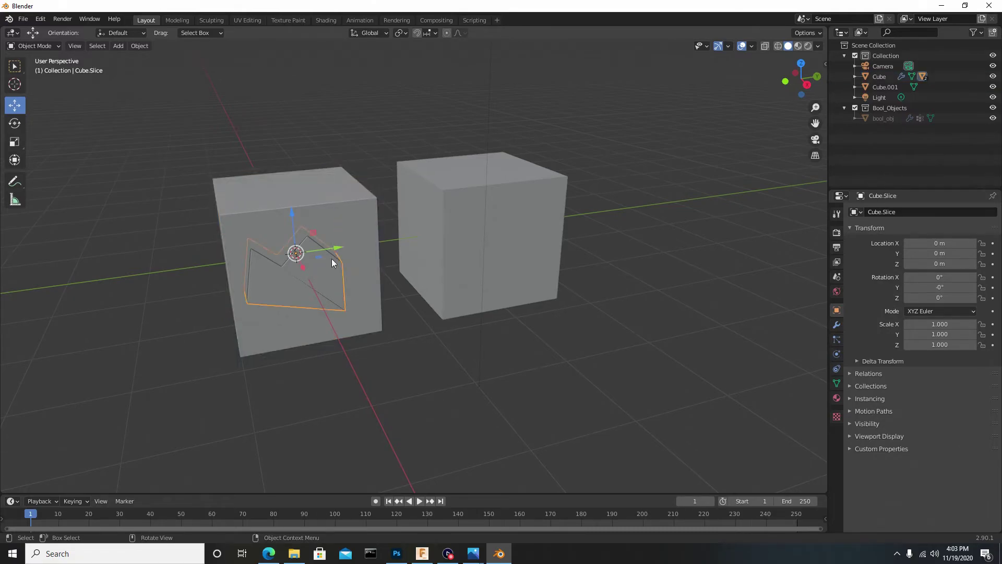
pyautogui.moveTo(487, 258); pyautogui.dragTo(394, 223, button='middle')
pyautogui.click(394, 224)
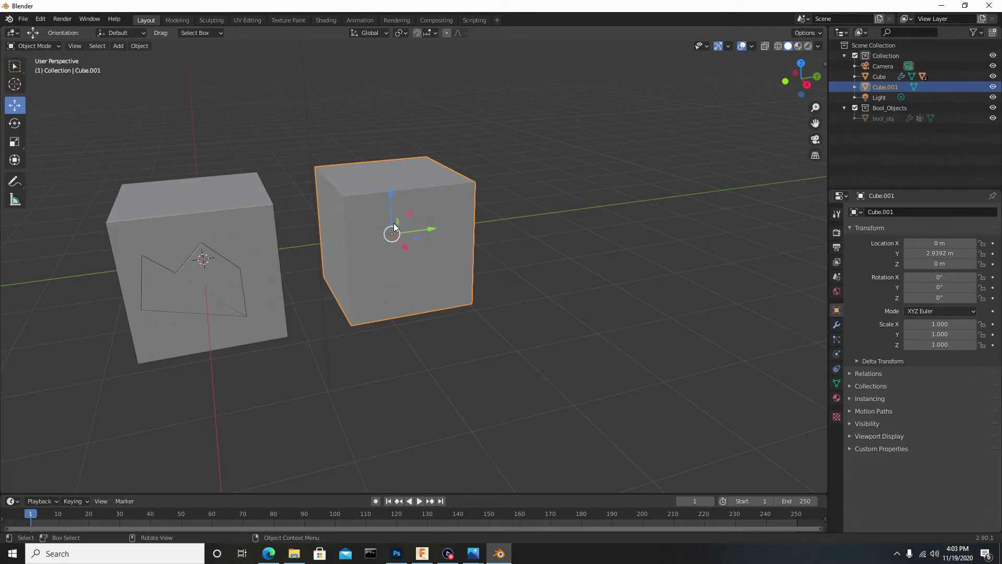
# Step: Draw a four-point trapezoid with Fluent Cut on the right cube and confirm the recess depth
pyautogui.press('f')
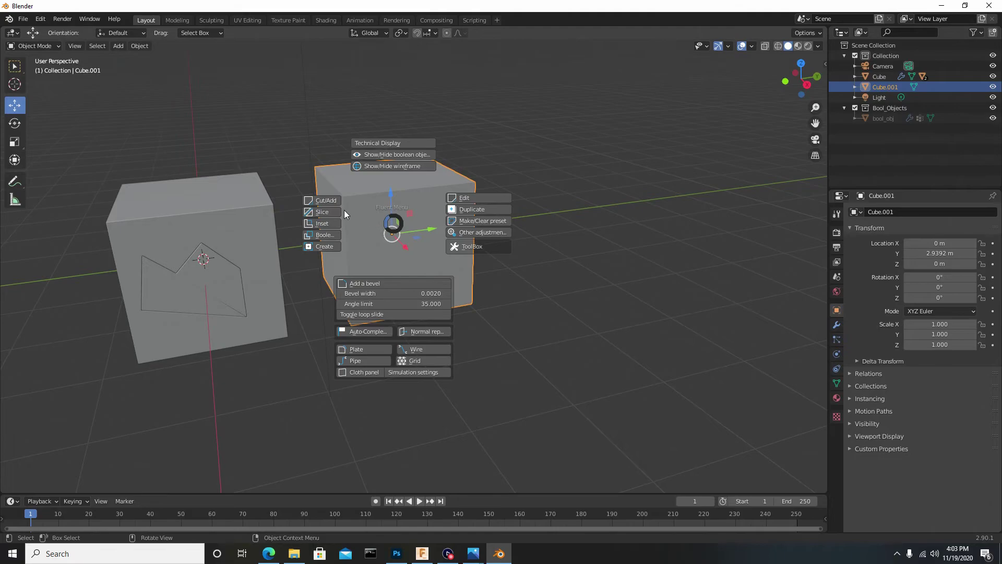
pyautogui.click(325, 201)
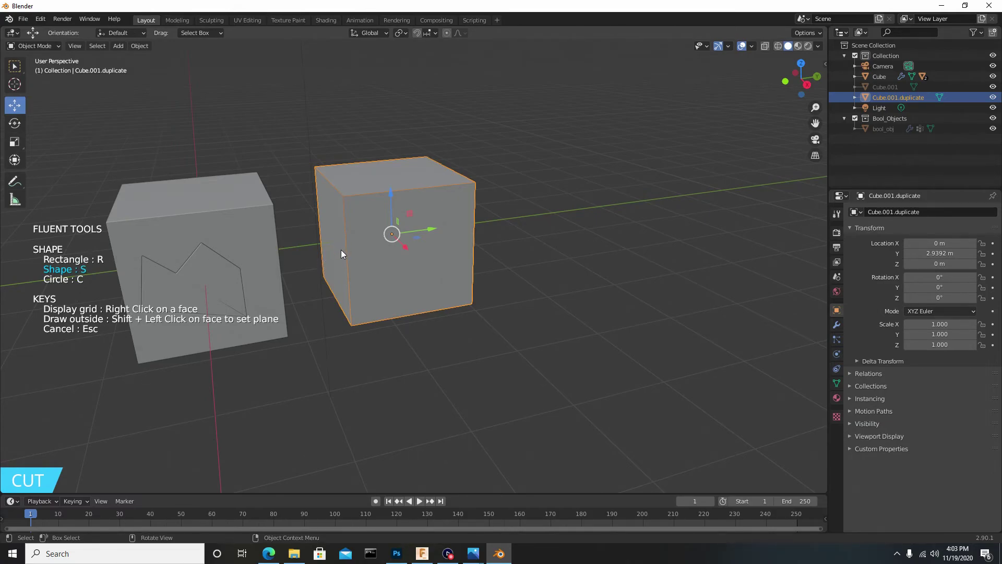
pyautogui.click(356, 282)
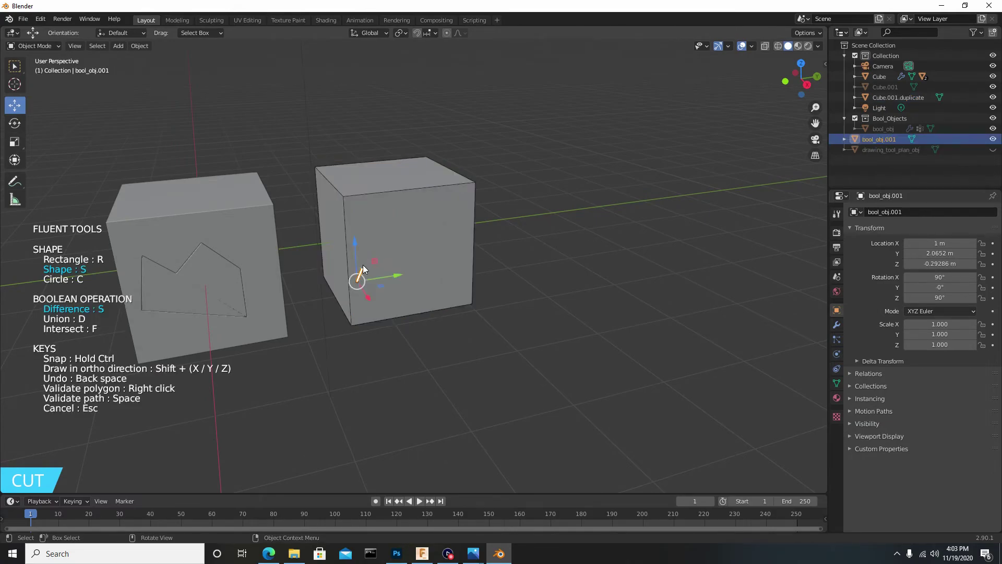
pyautogui.click(377, 224)
pyautogui.click(440, 220)
pyautogui.click(452, 274)
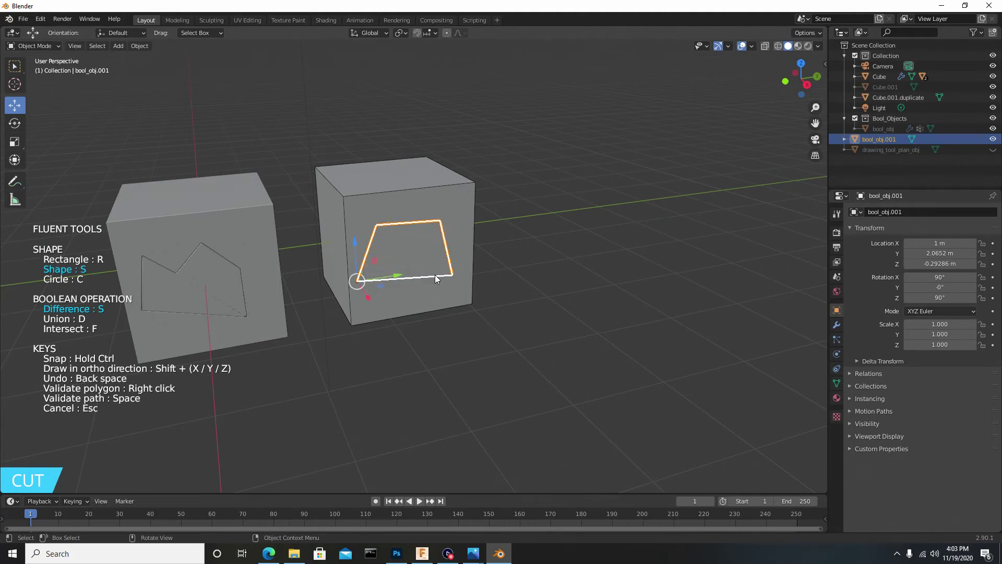
pyautogui.rightClick(411, 262)
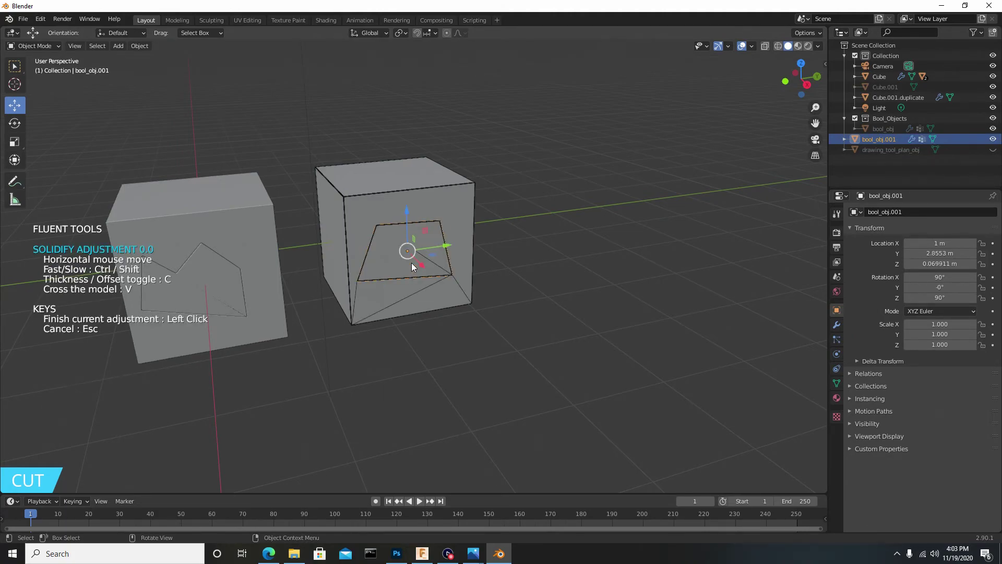
pyautogui.click(340, 244)
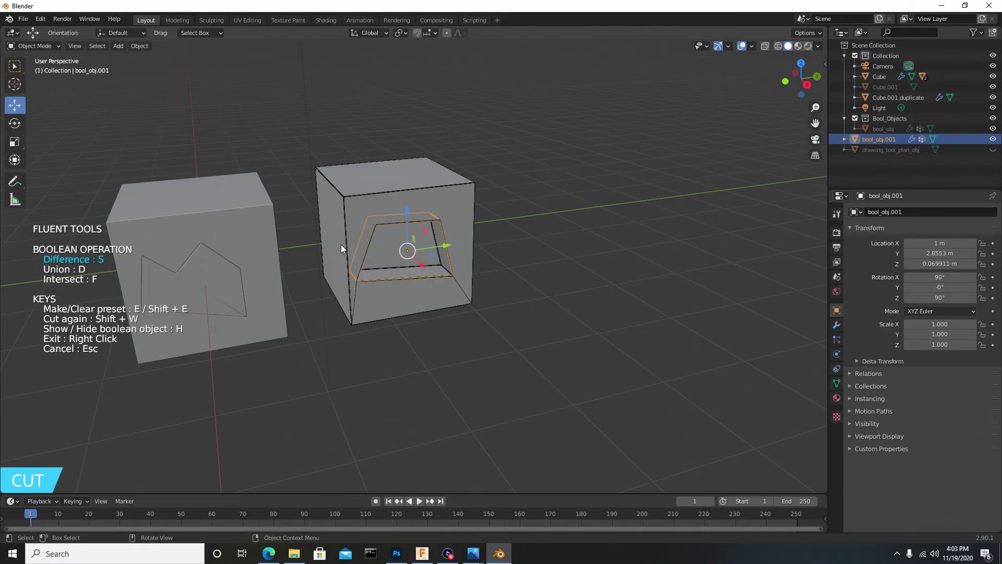
pyautogui.rightClick(493, 238)
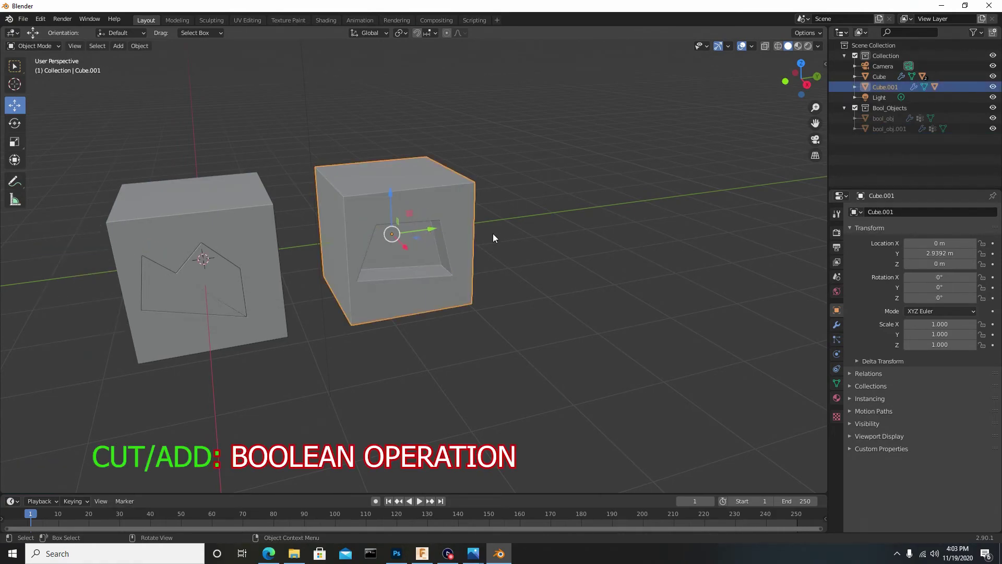
pyautogui.click(502, 220)
pyautogui.moveTo(501, 220); pyautogui.dragTo(449, 225, button='middle')
pyautogui.click(409, 198)
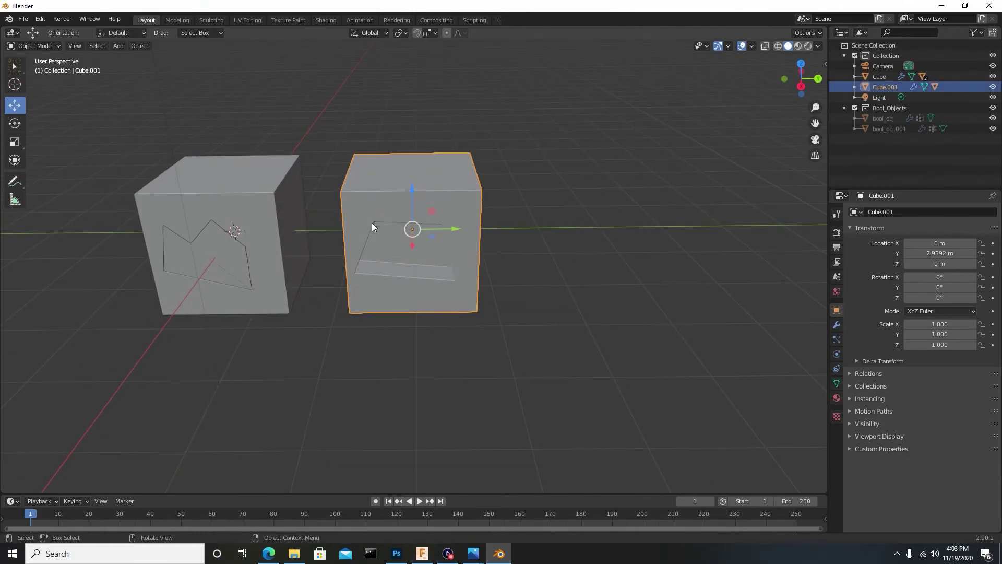
pyautogui.click(211, 205)
pyautogui.click(209, 260)
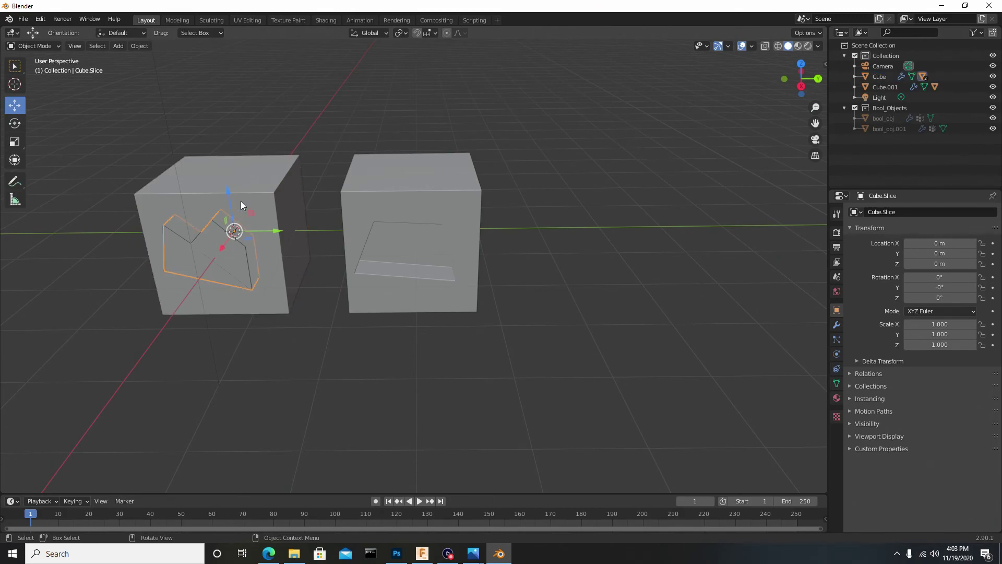
pyautogui.click(219, 252)
pyautogui.click(212, 246)
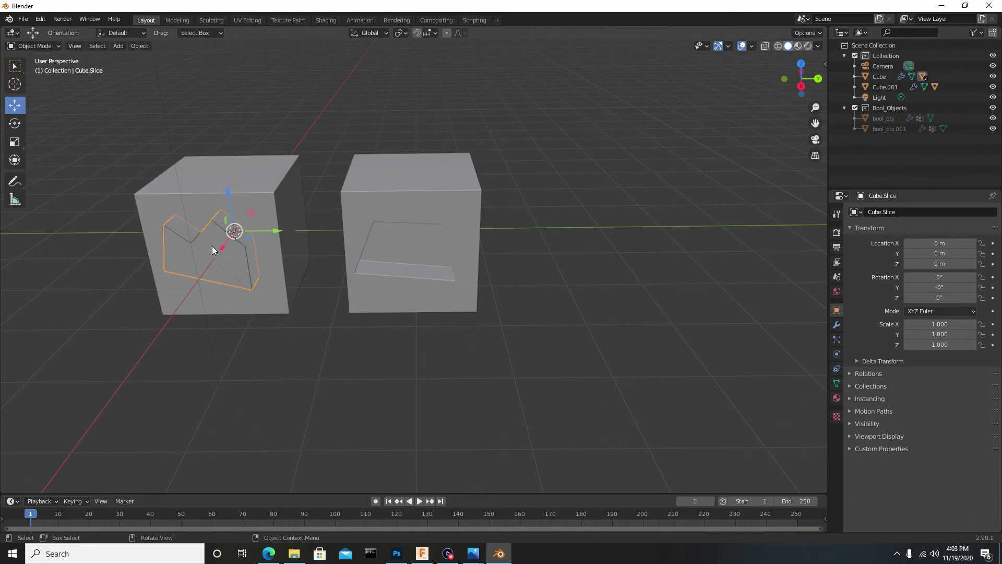
pyautogui.click(395, 213)
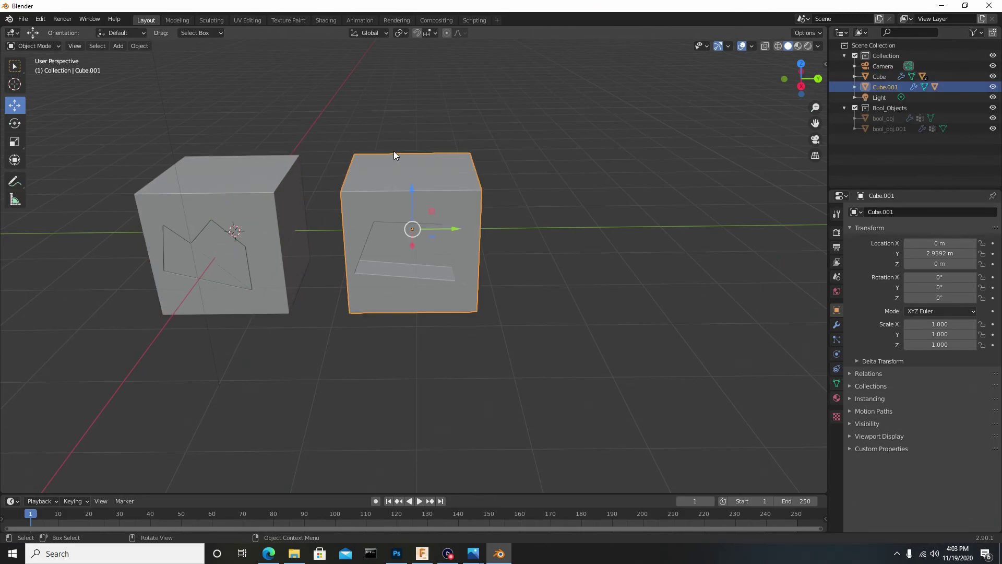
pyautogui.moveTo(388, 142); pyautogui.dragTo(447, 142, button='middle')
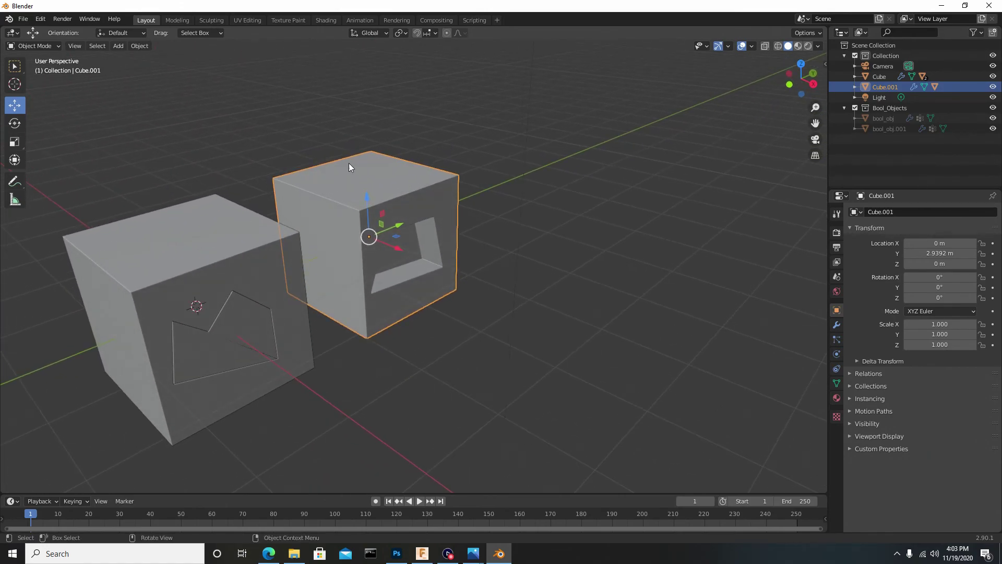
pyautogui.moveTo(349, 163); pyautogui.dragTo(443, 164, button='middle')
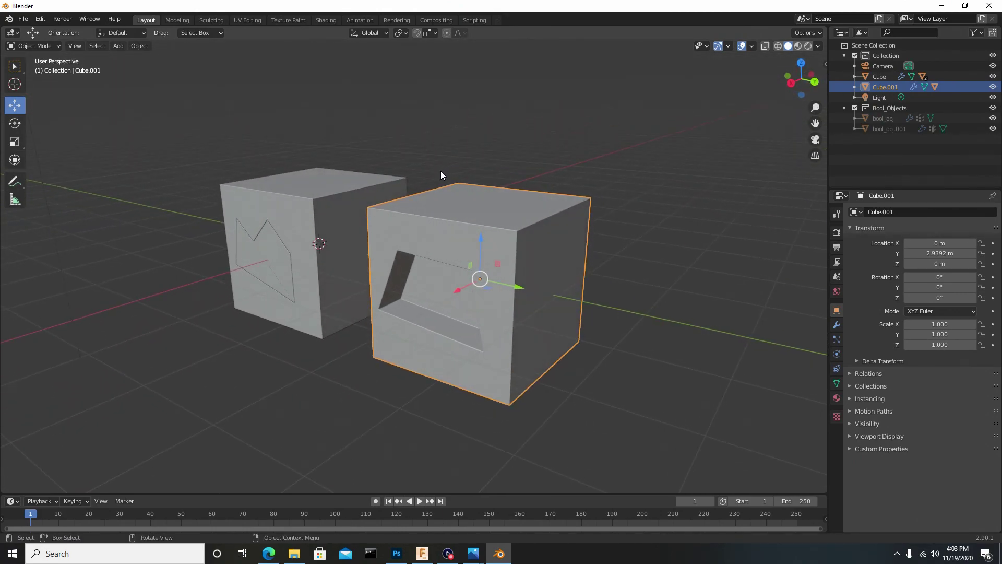